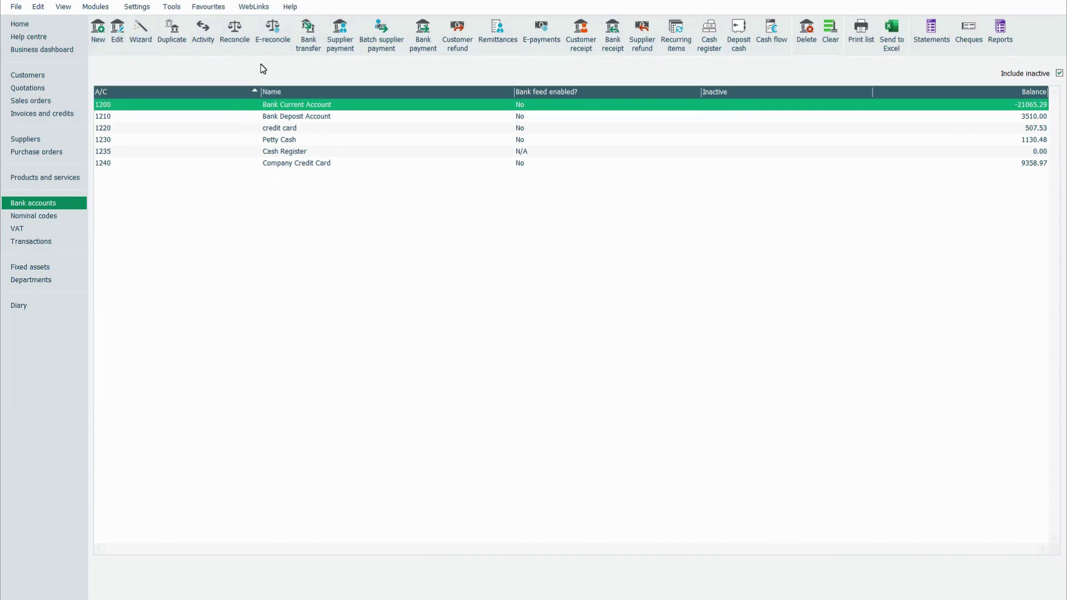
# Open the Bank Current Account reconciliation for the 01/12/2022 statement and move its window left
pyautogui.click(245, 40)
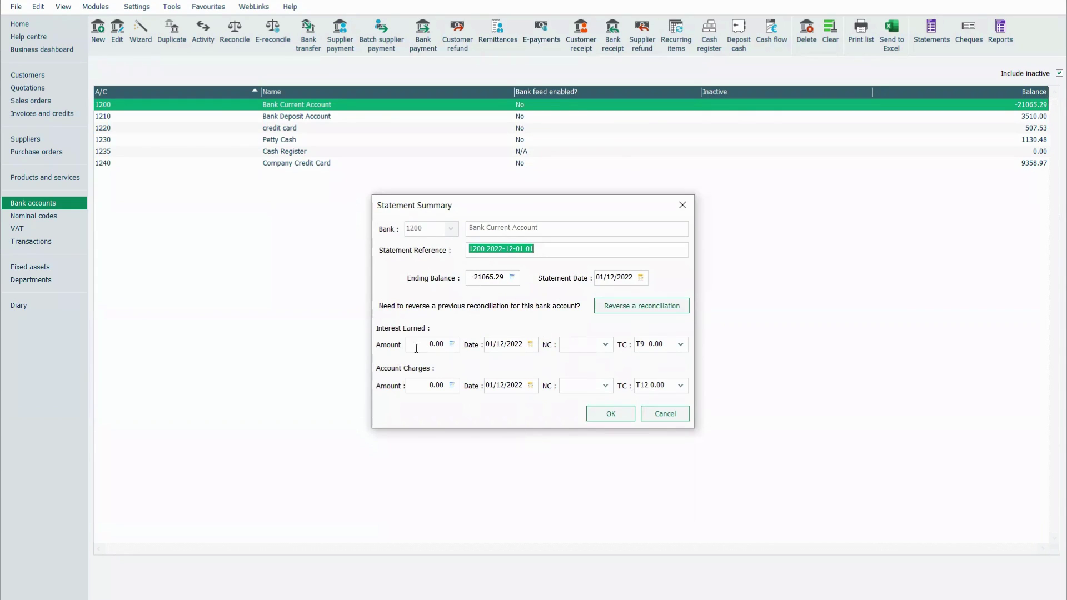
pyautogui.click(616, 414)
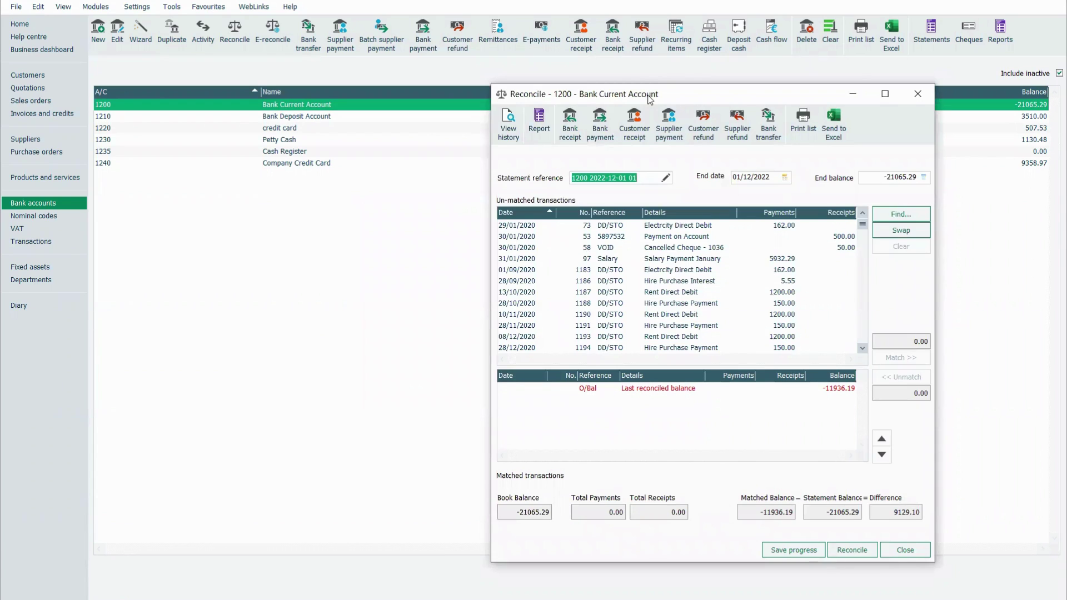
pyautogui.moveTo(645, 94); pyautogui.dragTo(484, 79)
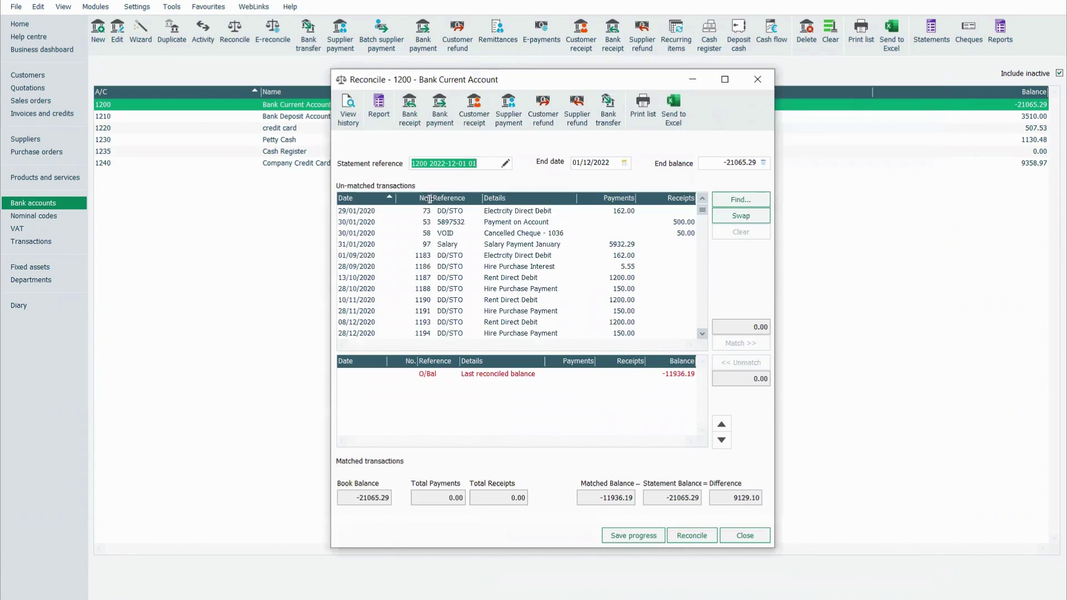
# Select the Hire Purchase Interest and 13/10/2020 Rent rows, then clear the selection
pyautogui.click(487, 265)
pyautogui.keyDown('ctrl'); pyautogui.click(492, 279); pyautogui.keyUp('ctrl')
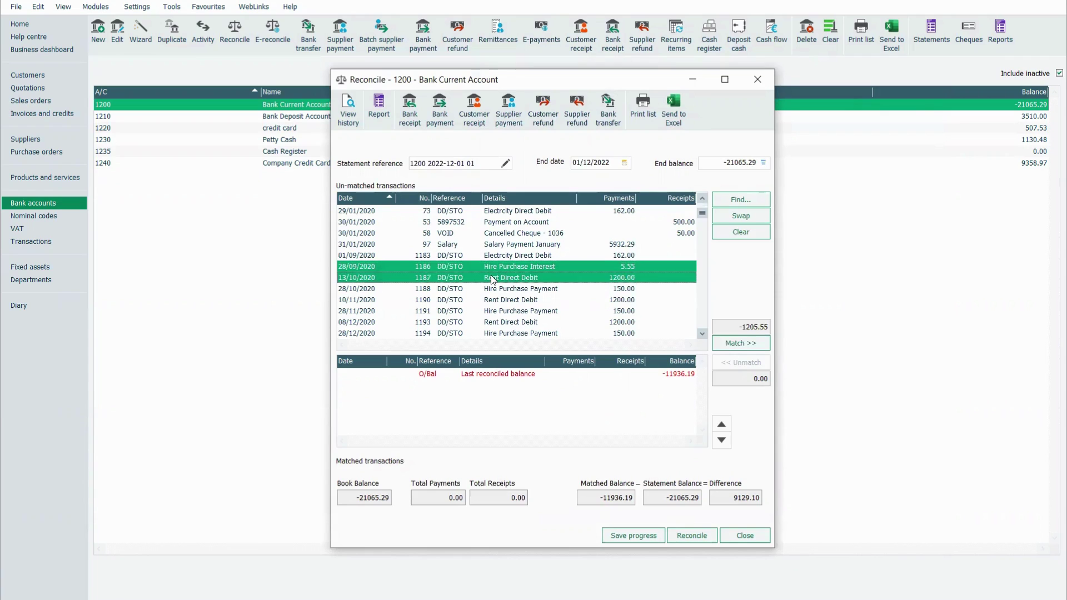
pyautogui.click(741, 232)
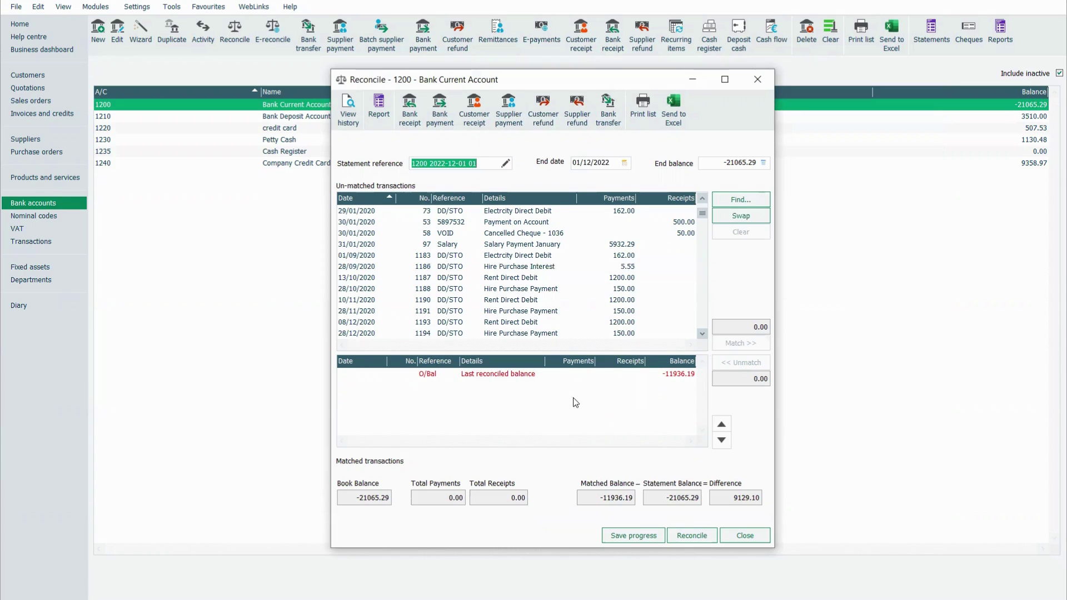
pyautogui.click(667, 376)
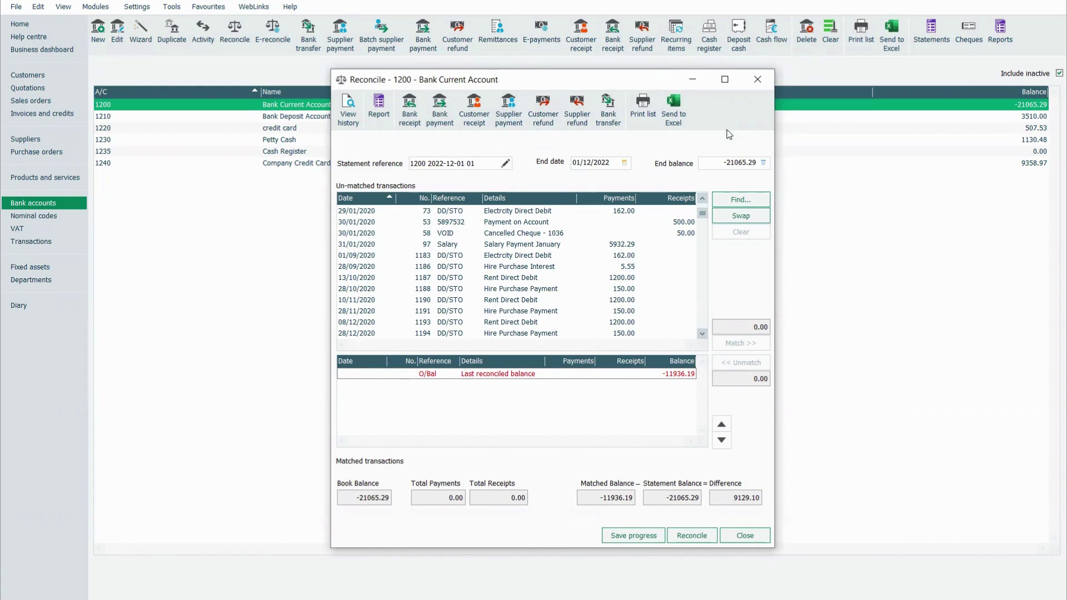
# Set the statement end balance to -17328.48
pyautogui.moveTo(712, 162); pyautogui.dragTo(724, 162)
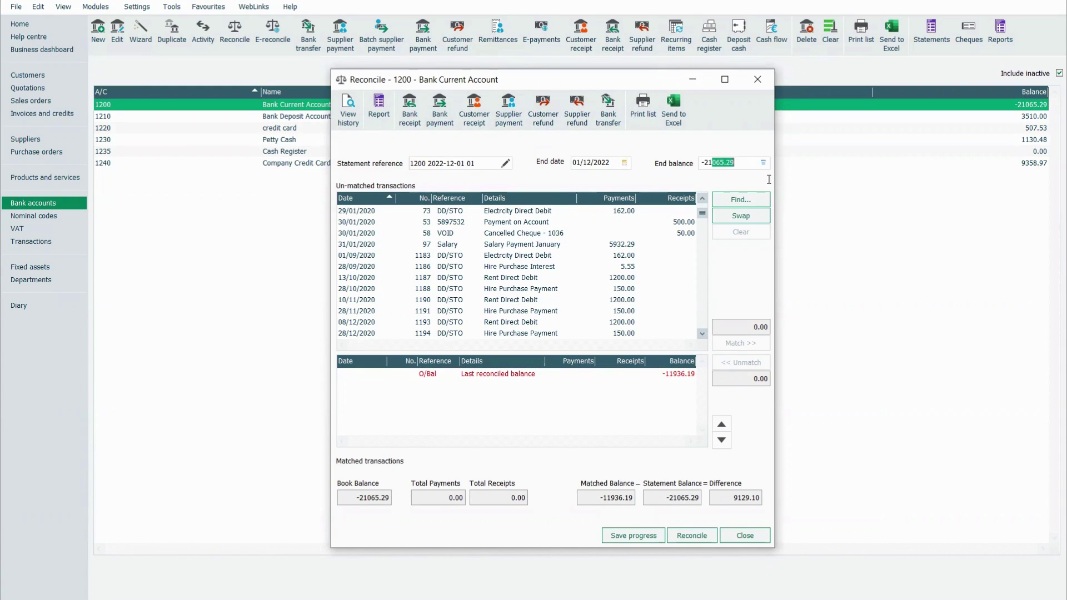
pyautogui.doubleClick(745, 163)
pyautogui.write('-17328.48')
pyautogui.press('Tab')
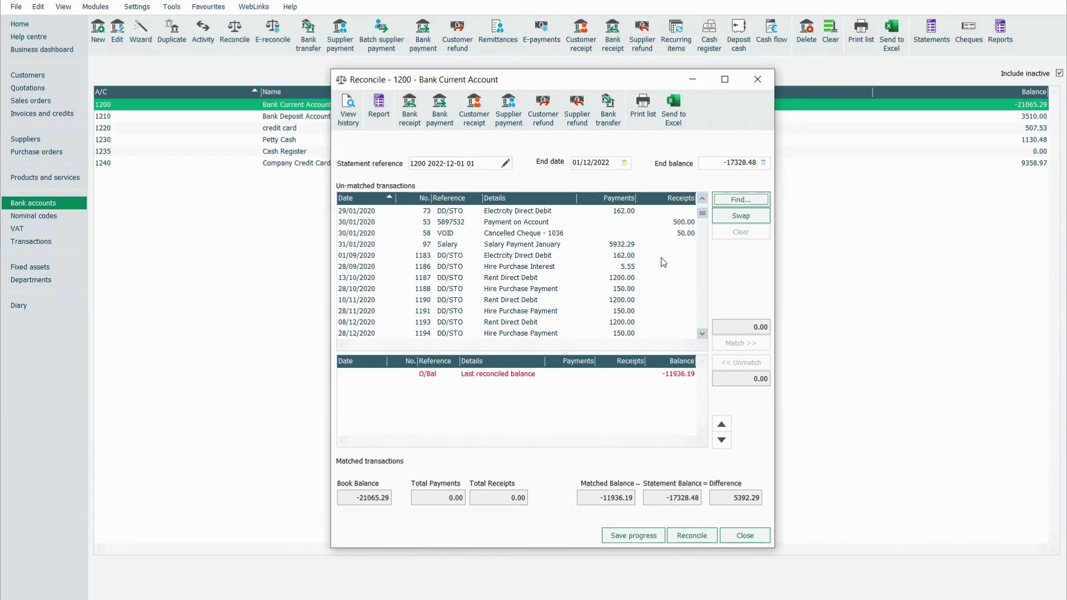
# Match the Payment on Account, Cancelled Cheque - 1036 and January salary transactions
pyautogui.click(677, 223)
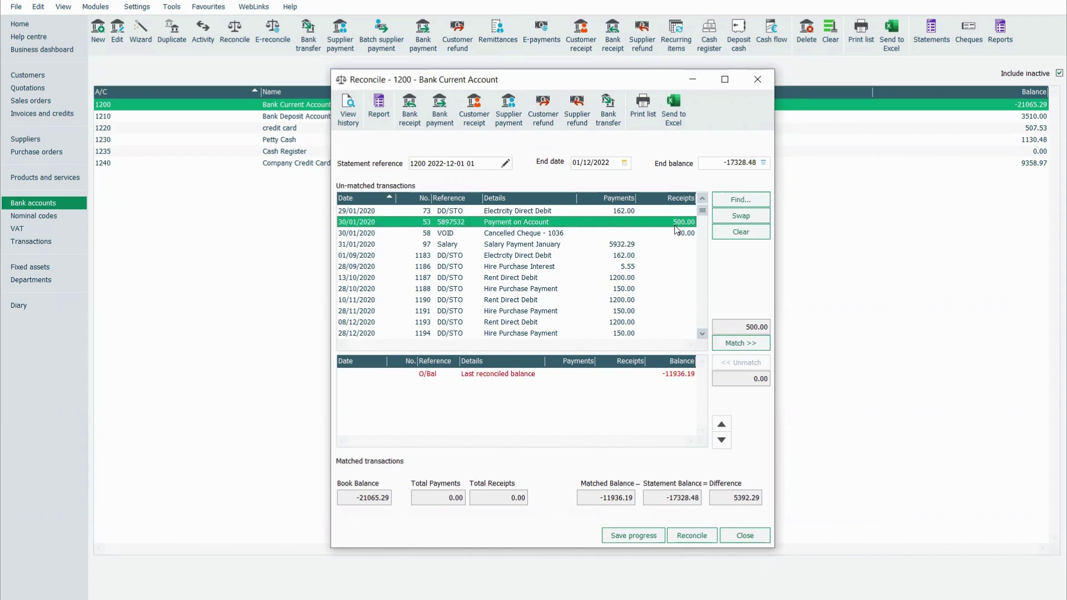
pyautogui.click(682, 234)
pyautogui.click(628, 246)
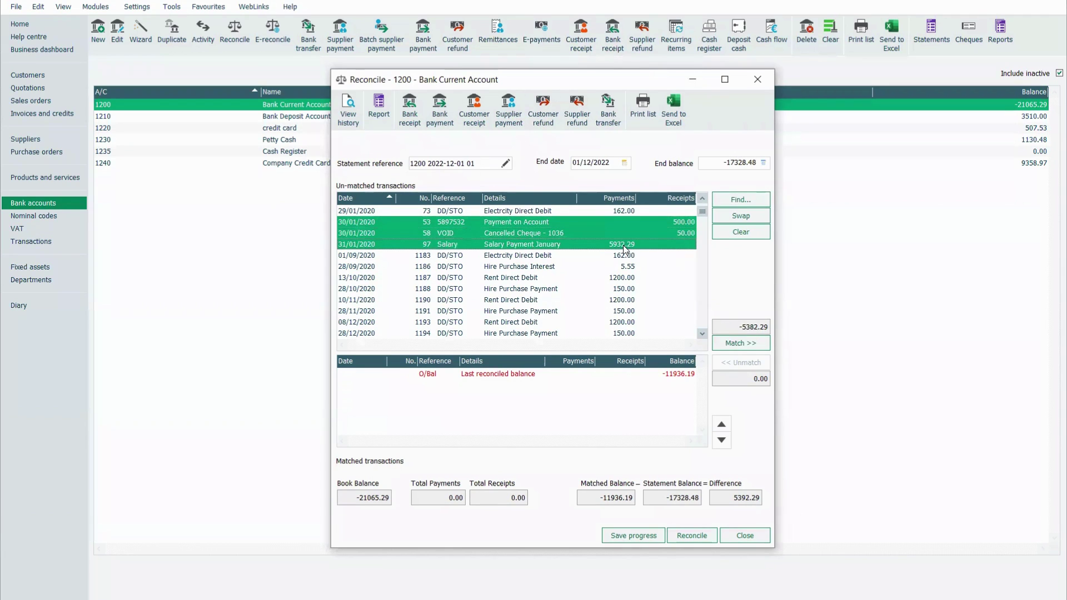
pyautogui.click(740, 343)
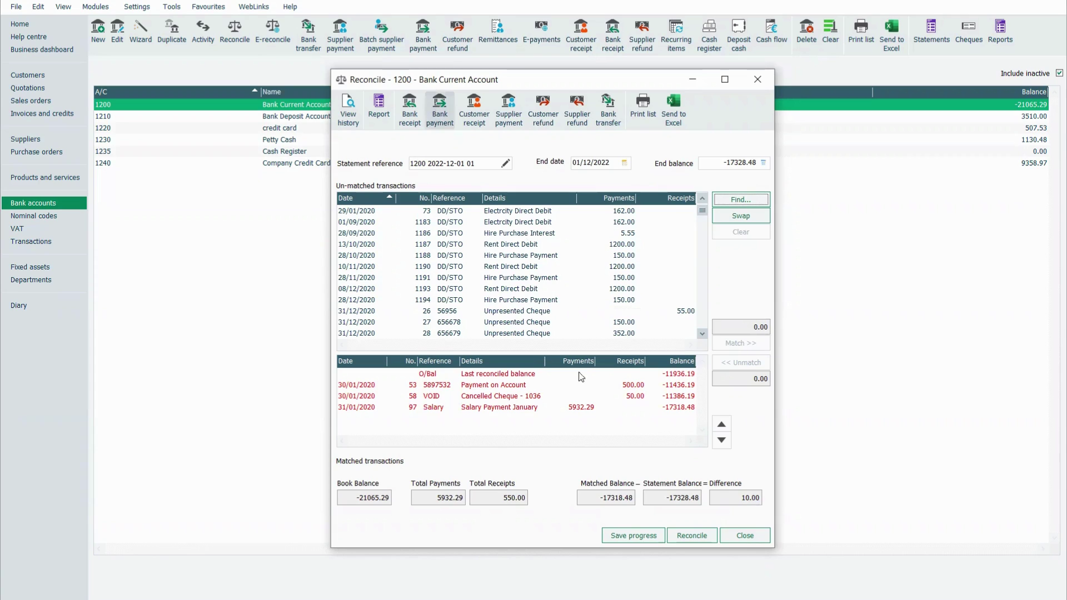
# Save reconciliation progress, then reopen the 1200 account reconciliation using the saved statement
pyautogui.click(631, 537)
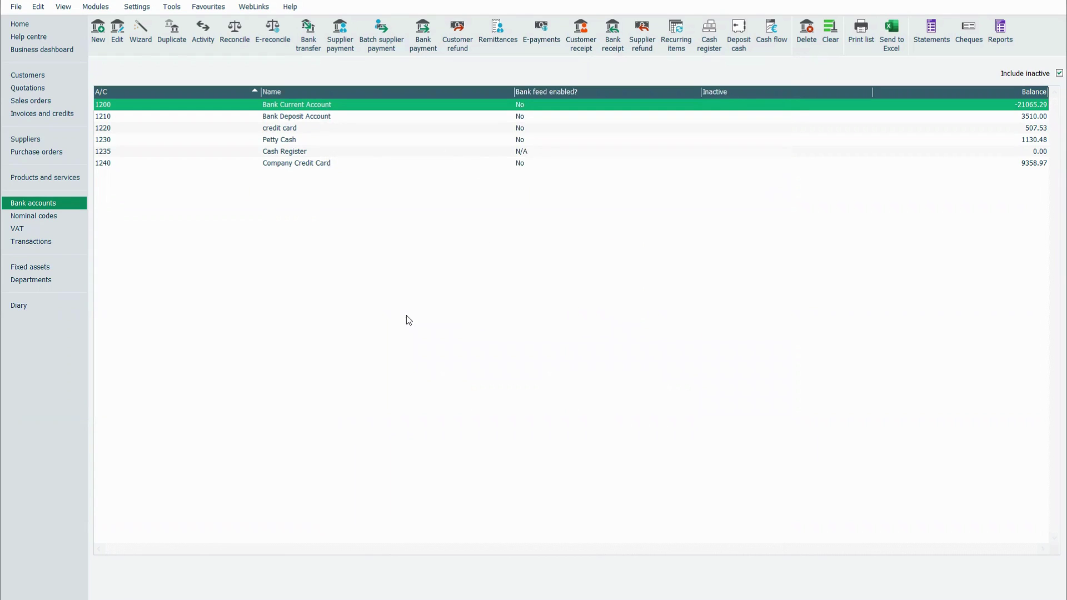
pyautogui.click(230, 39)
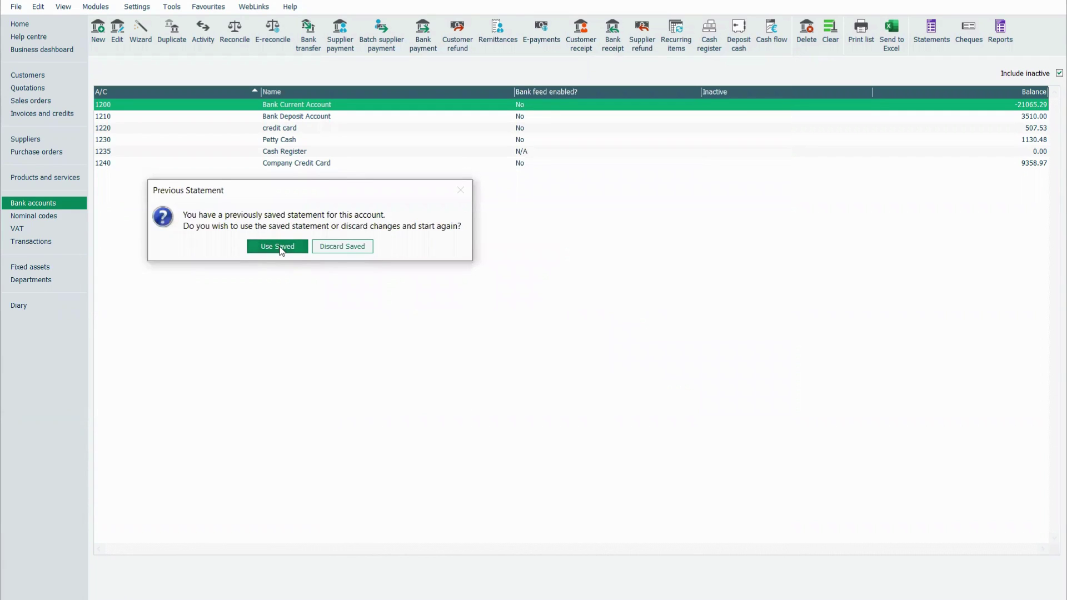
pyautogui.click(278, 247)
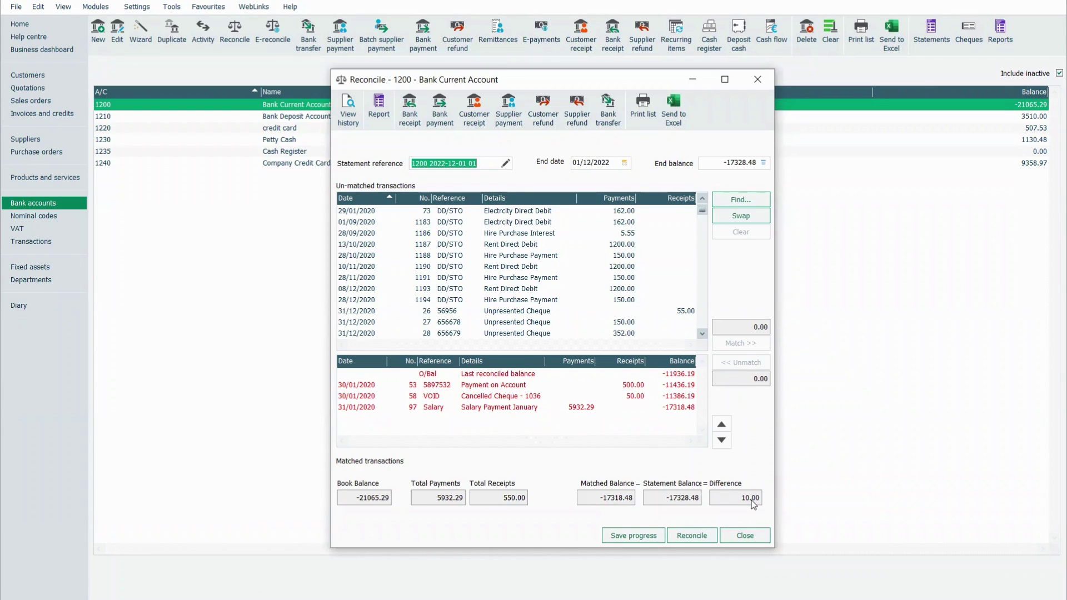
# Start a bank payment with reference BT/BK to nominal code 7901 Bank Charges
pyautogui.click(436, 113)
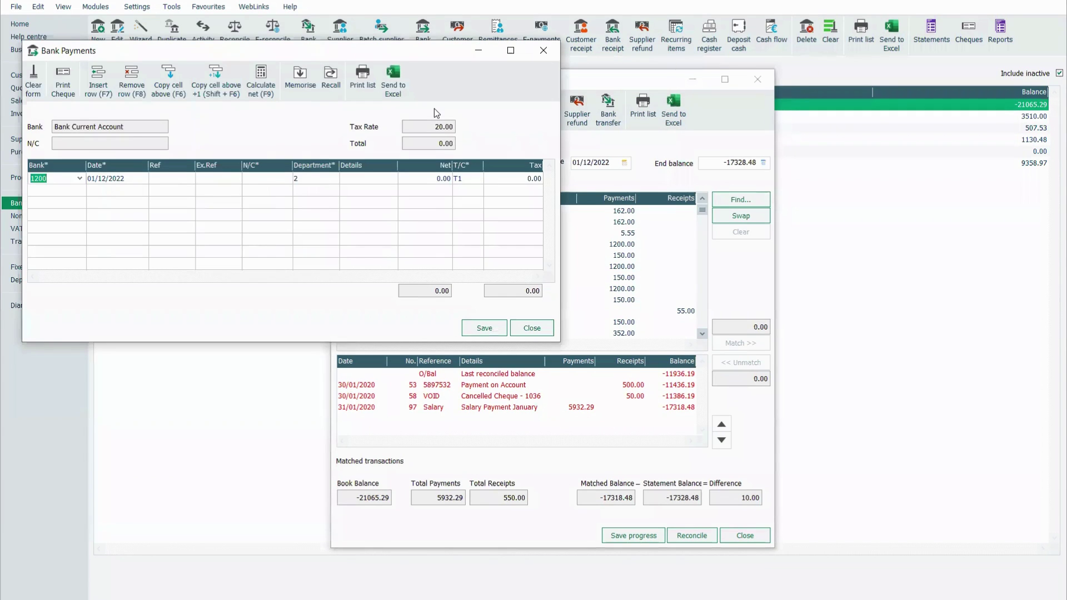
pyautogui.press('Tab')
pyautogui.write('BT/BK')
pyautogui.press('Tab')
pyautogui.press('Tab')
pyautogui.write('790')
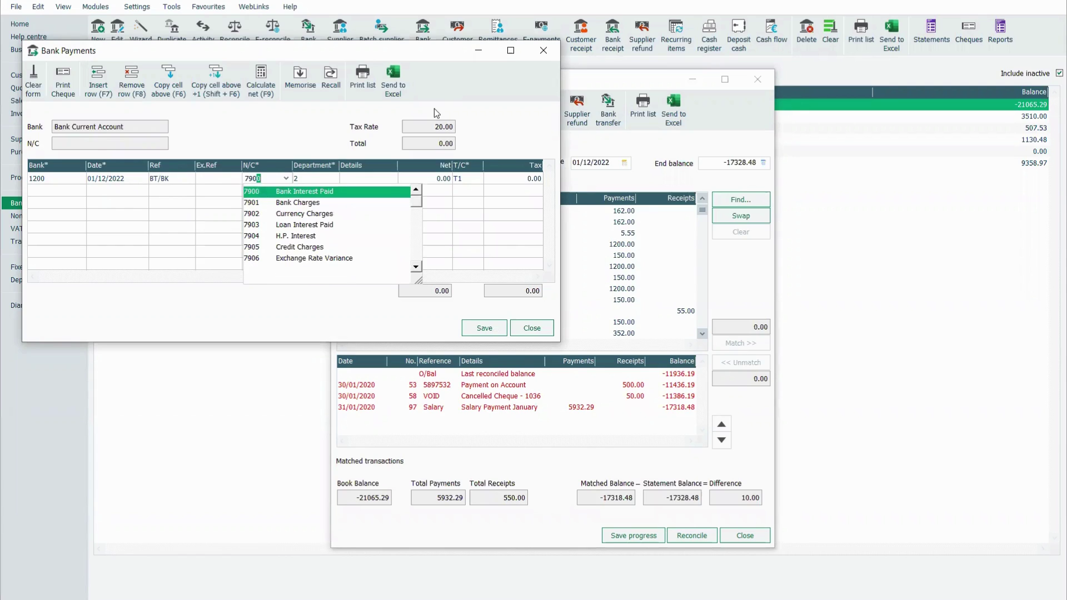
pyautogui.press('Down')
pyautogui.press('Tab')
# Complete the payment with details Bank Charges, net 10.00 and tax code T9, and save it
pyautogui.press('Tab')
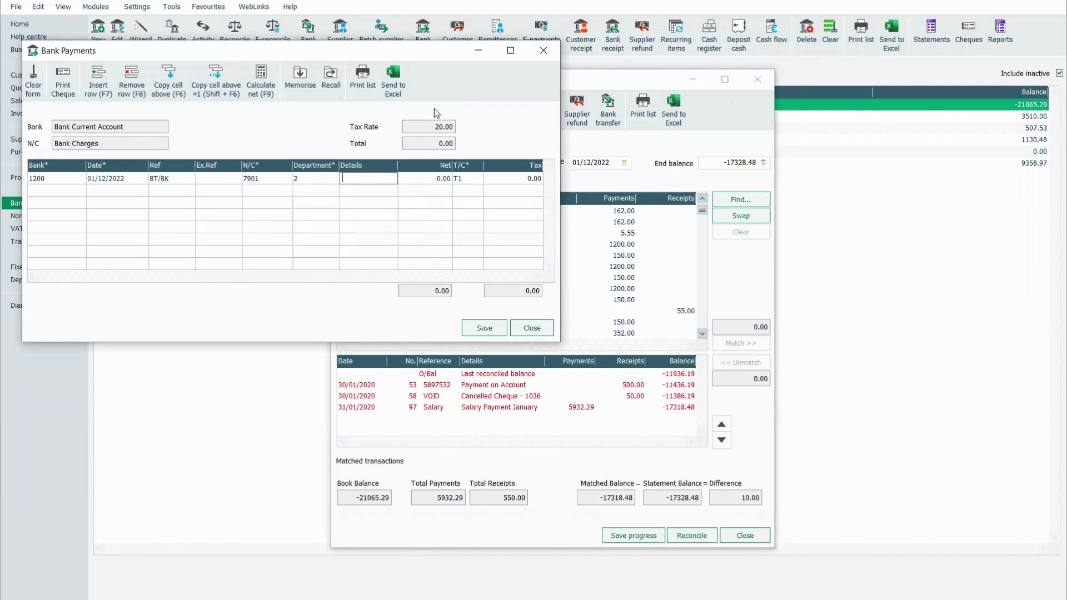
pyautogui.write('Bank Charges')
pyautogui.press('Tab')
pyautogui.write('10')
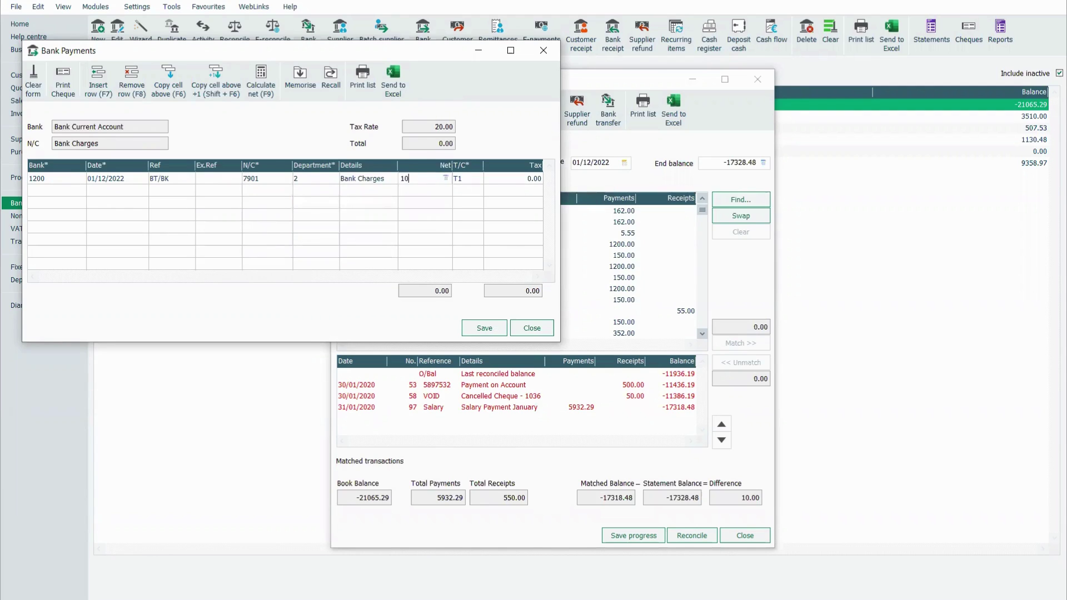
pyautogui.press('Tab')
pyautogui.write('T9')
pyautogui.press('Tab')
pyautogui.press('Tab')
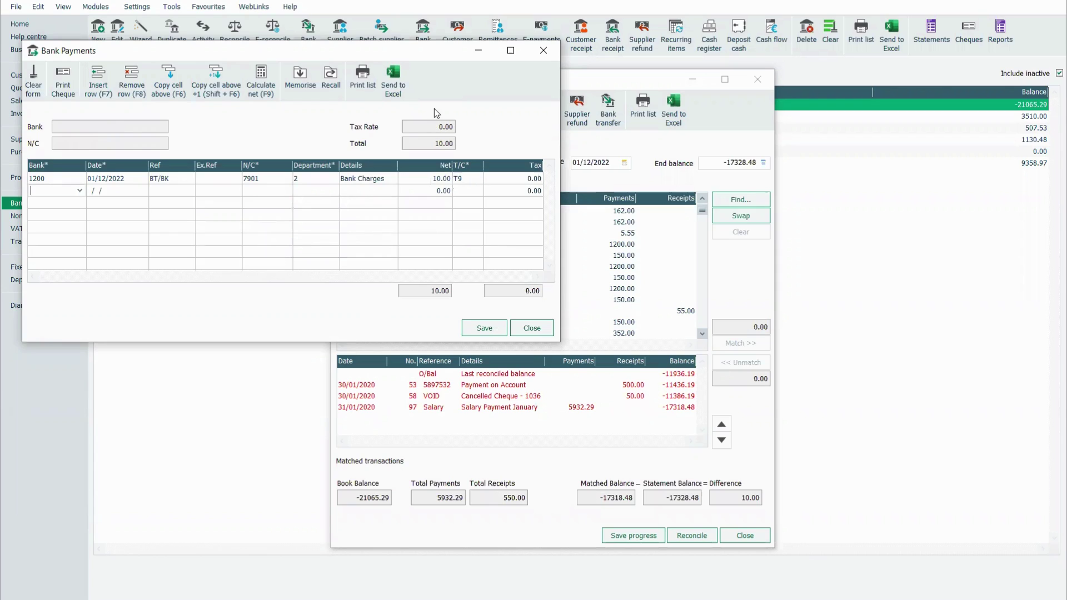
pyautogui.click(479, 330)
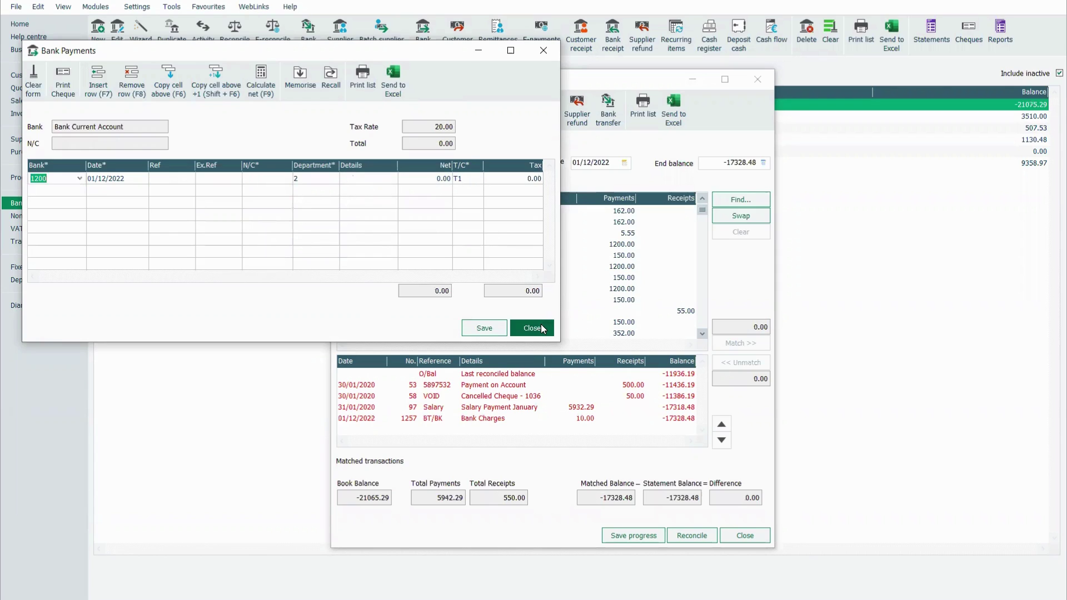
# Close the payment entry and commit the 1200 reconciliation at 0.00 difference
pyautogui.click(542, 328)
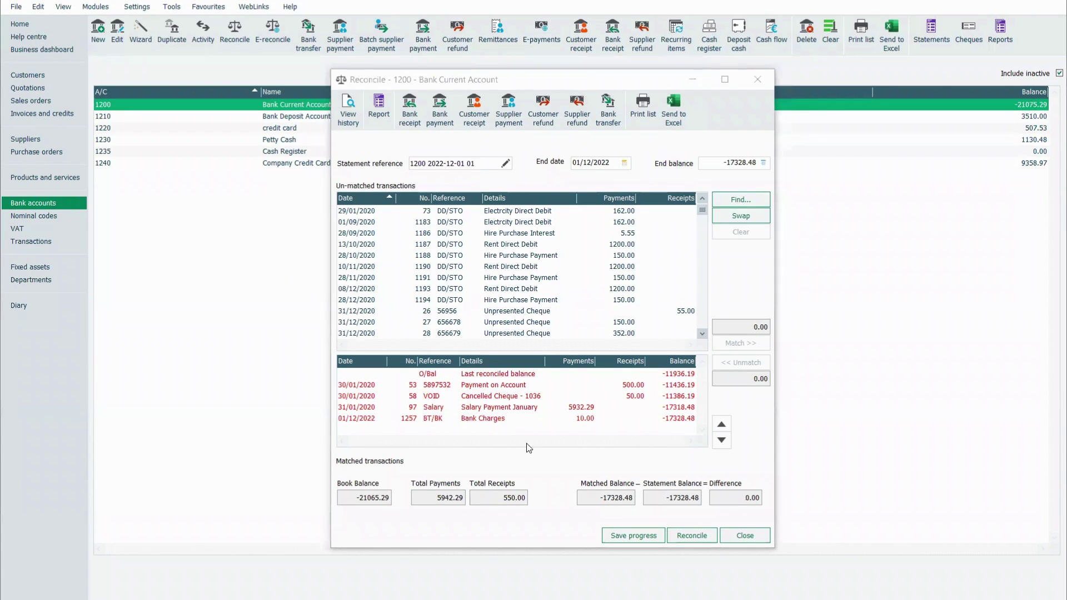
pyautogui.click(508, 418)
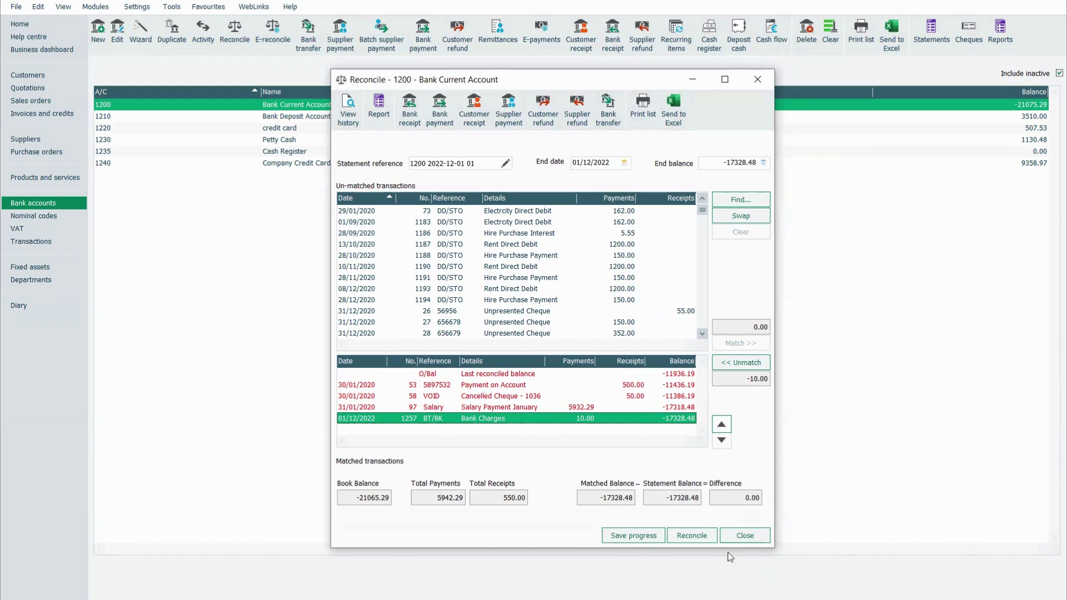
pyautogui.click(697, 536)
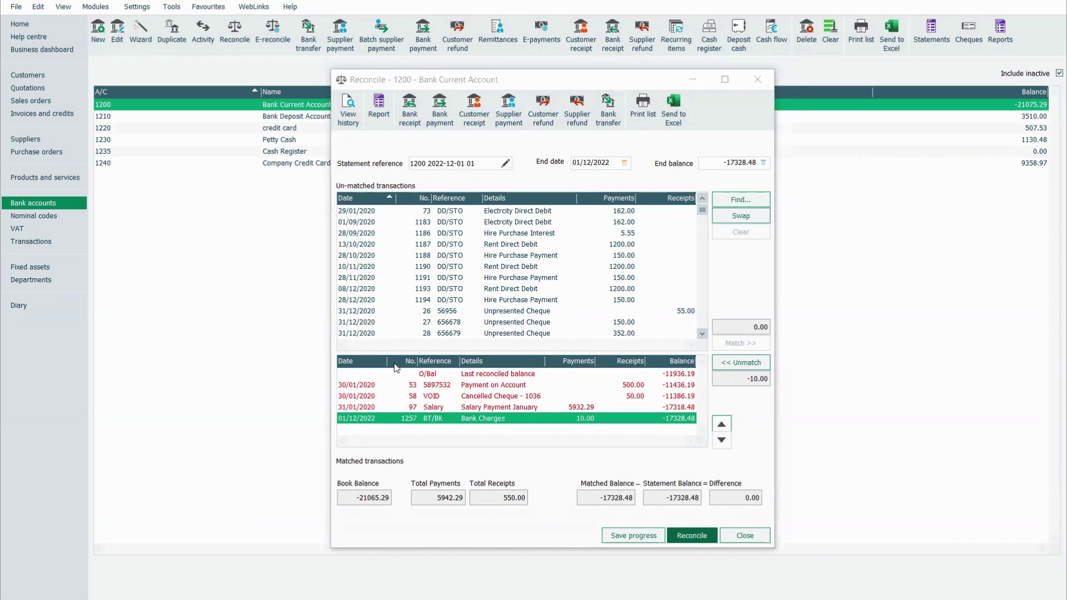
pyautogui.click(241, 41)
pyautogui.click(609, 414)
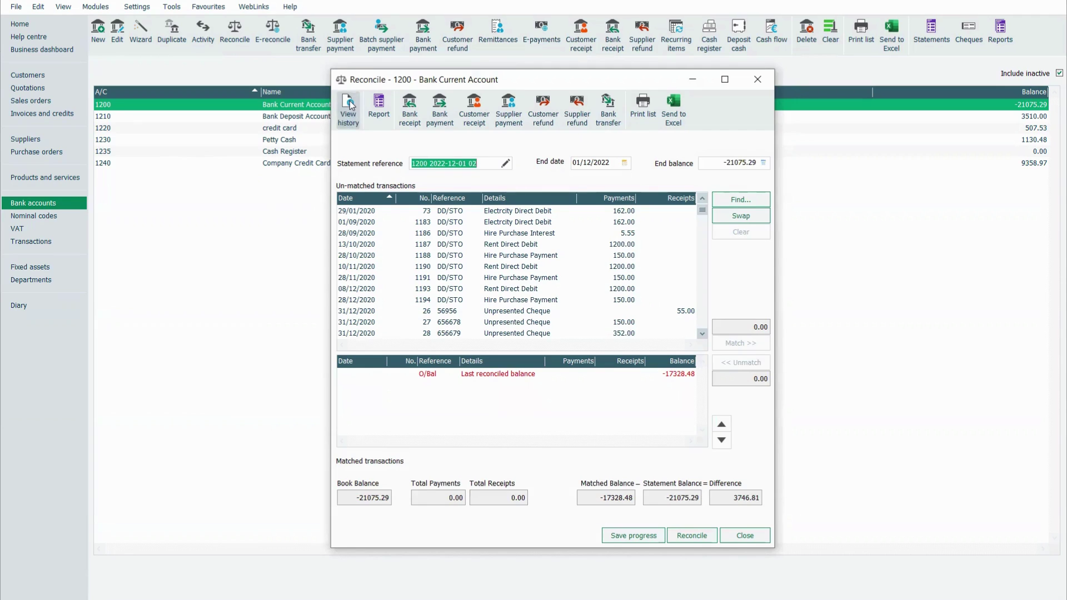
pyautogui.click(348, 106)
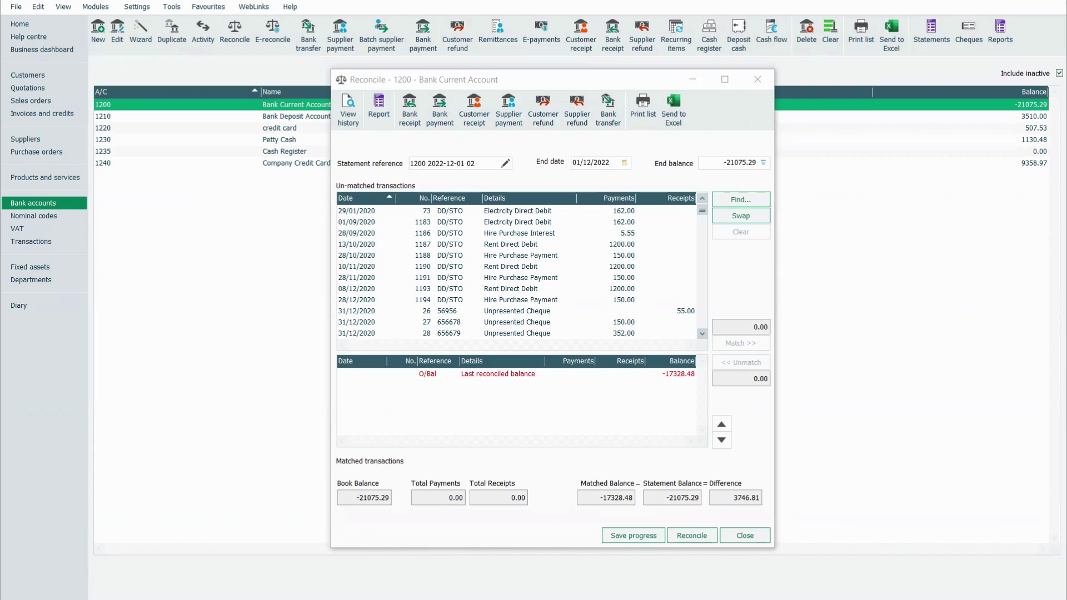
pyautogui.click(753, 538)
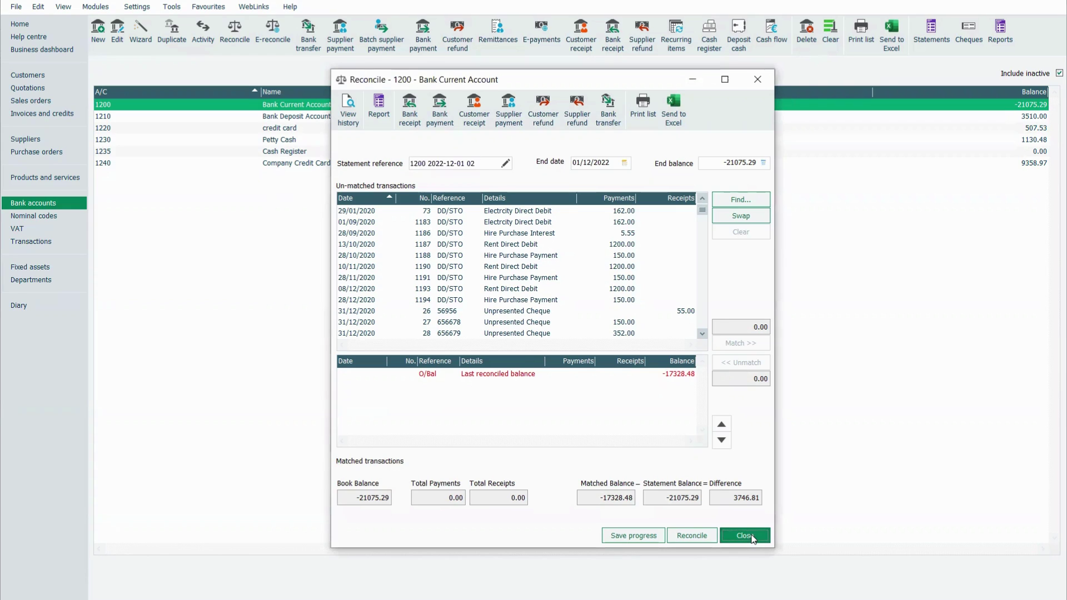